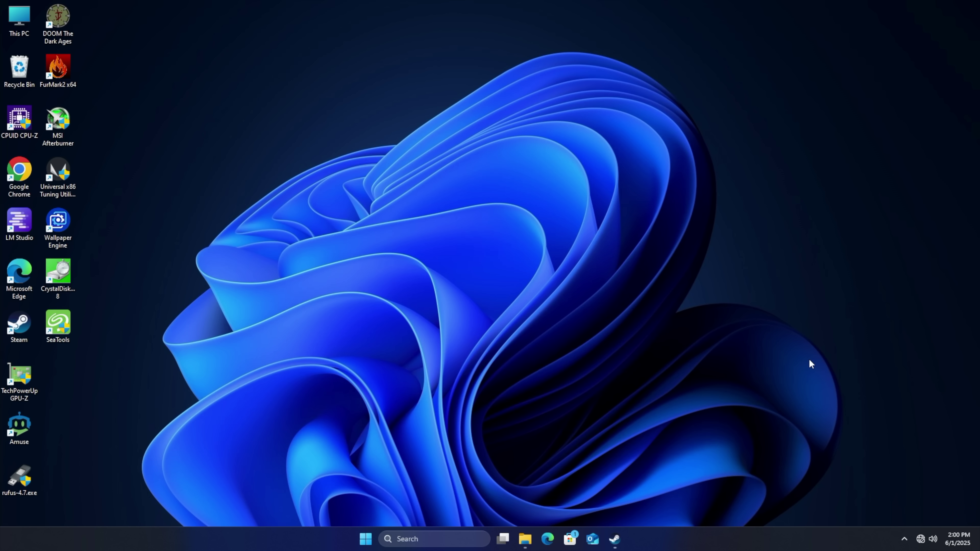
# Check that This PC lists only Local Disk (C:), then search Windows for 'par'
pyautogui.click(525, 539)
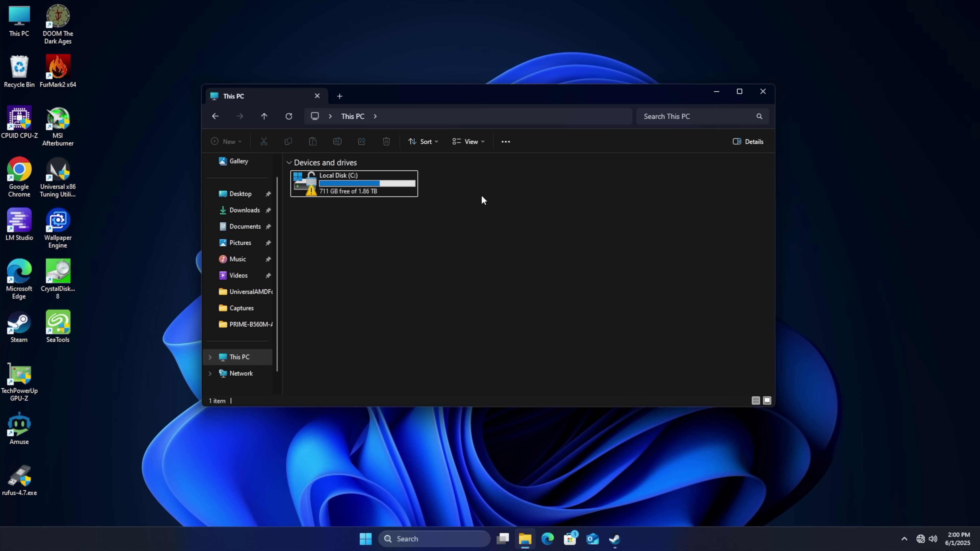
pyautogui.click(718, 94)
pyautogui.click(447, 539)
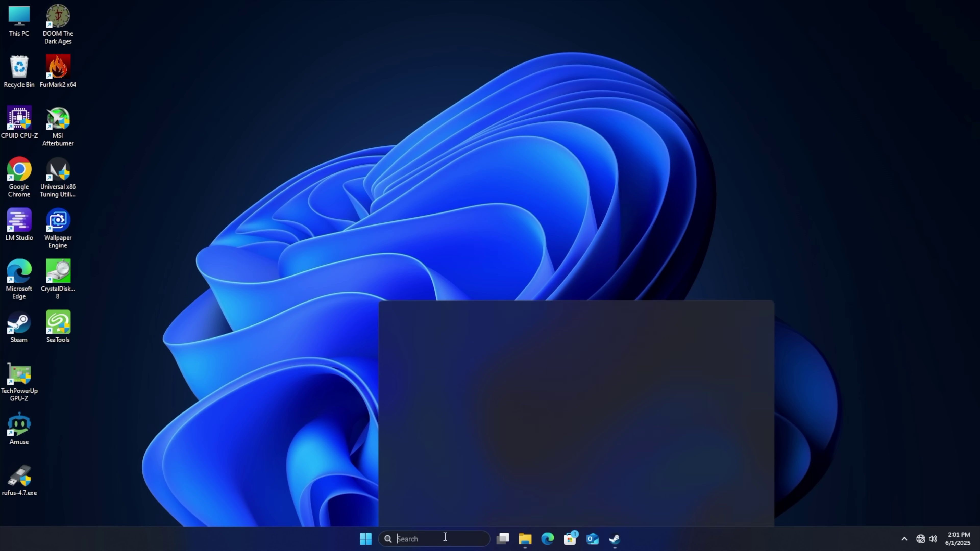
pyautogui.write('par')
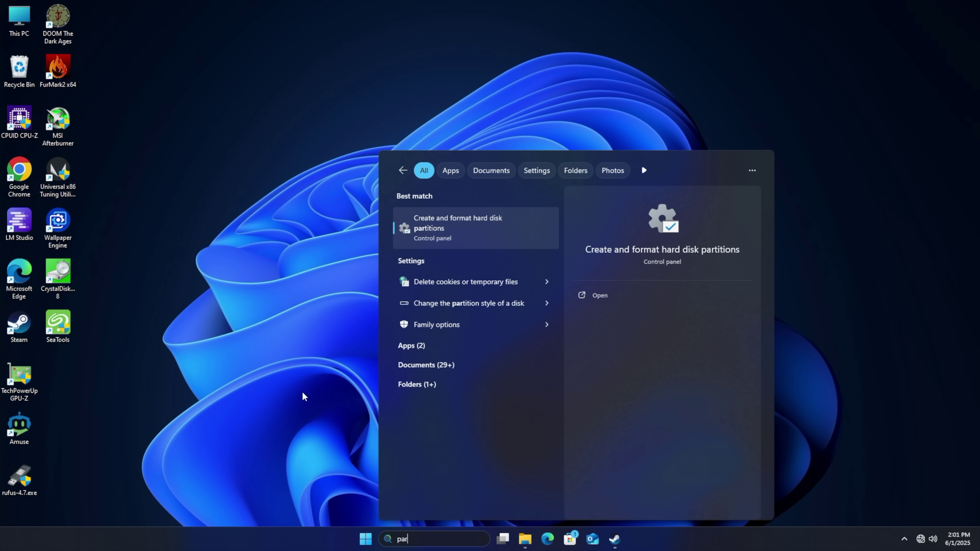
# Open Disk Management and start initializing the uninitialized 22352 GB Disk 0 with GPT
pyautogui.click(496, 236)
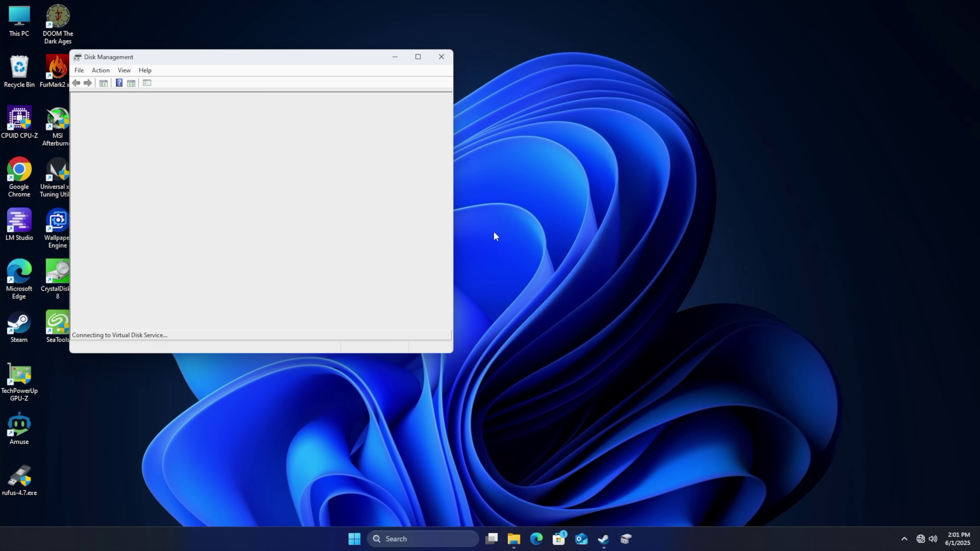
pyautogui.moveTo(258, 56); pyautogui.dragTo(482, 122)
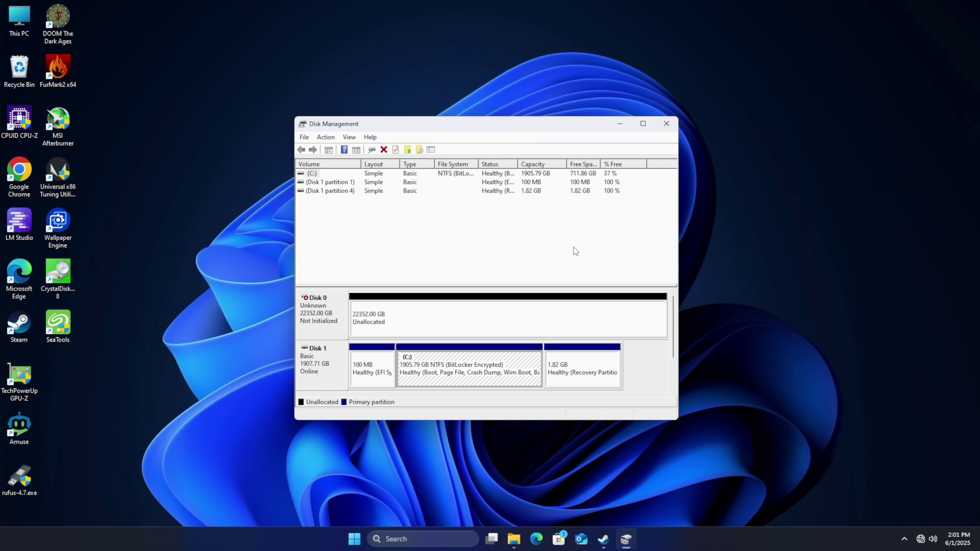
pyautogui.rightClick(318, 312)
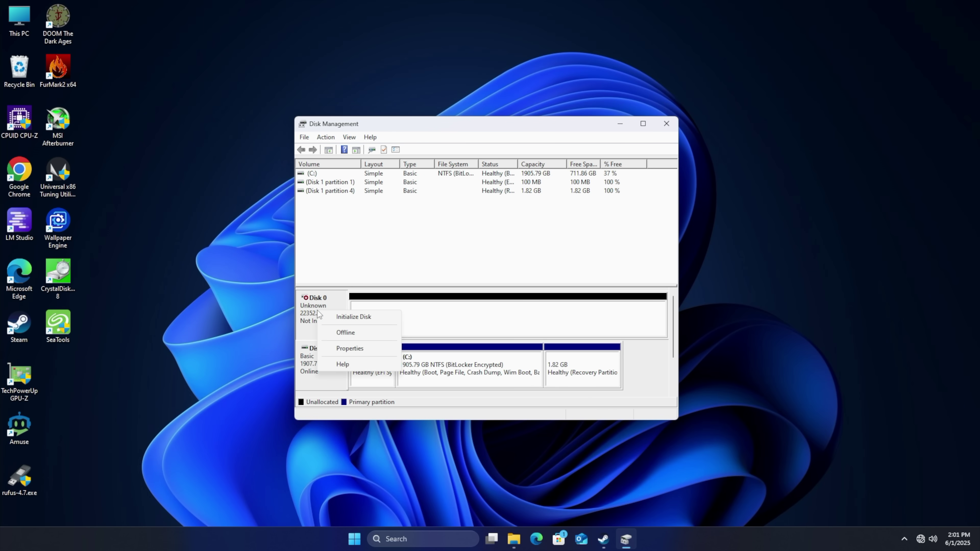
pyautogui.click(448, 315)
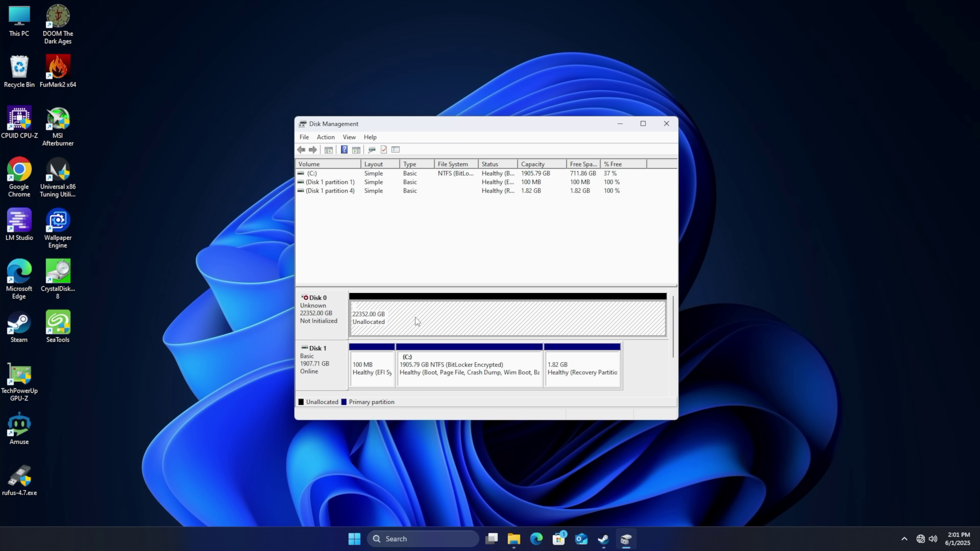
pyautogui.rightClick(331, 317)
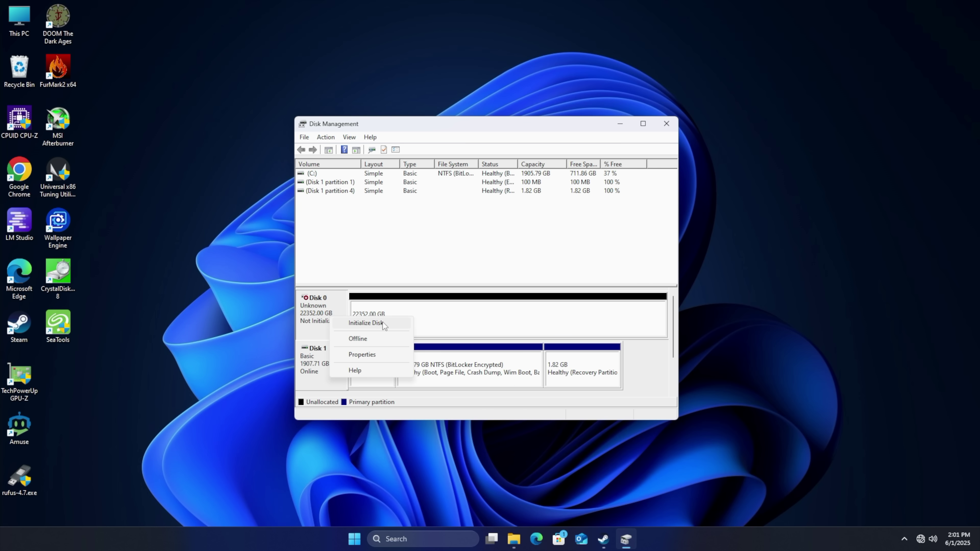
pyautogui.click(384, 324)
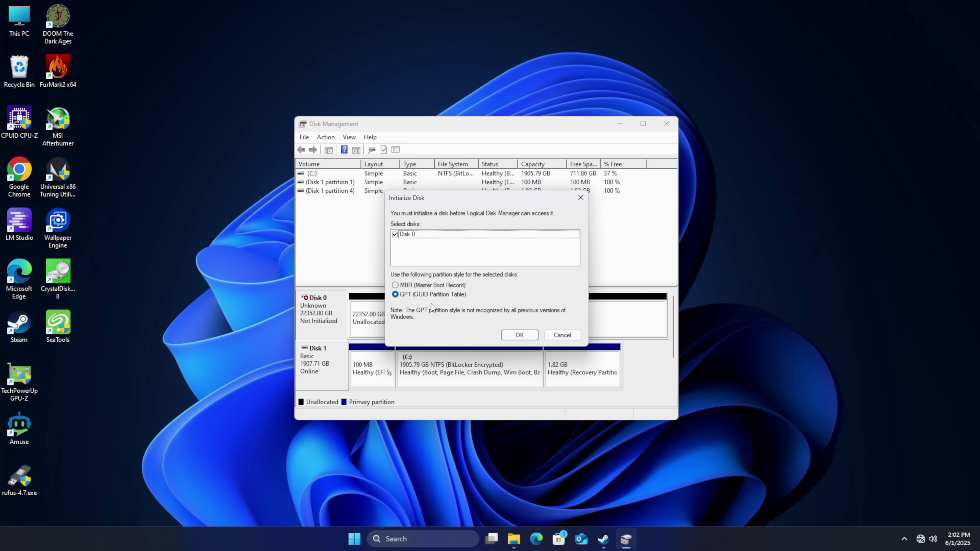
# Confirm GPT initialization and start a New Simple Volume on Disk 0 at maximum size
pyautogui.click(521, 335)
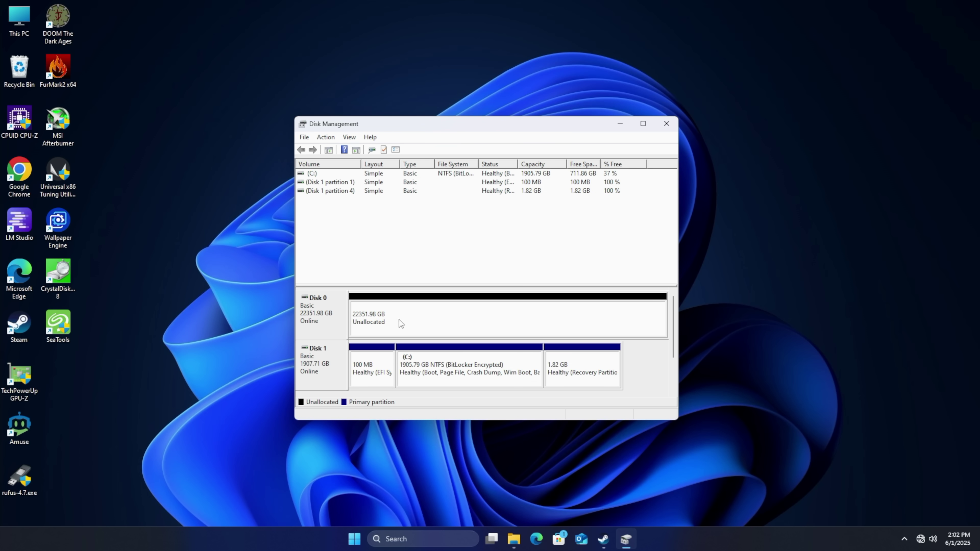
pyautogui.rightClick(436, 322)
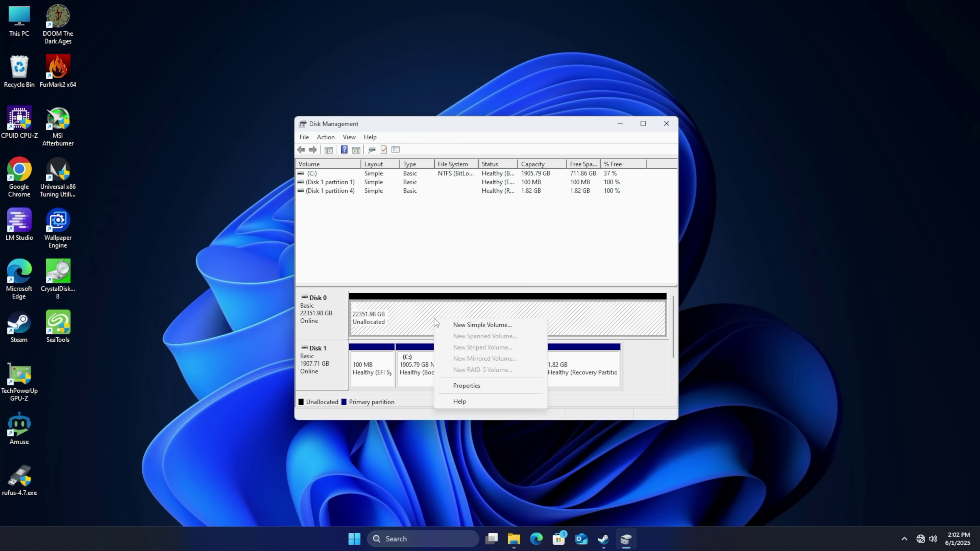
pyautogui.click(492, 328)
pyautogui.click(507, 359)
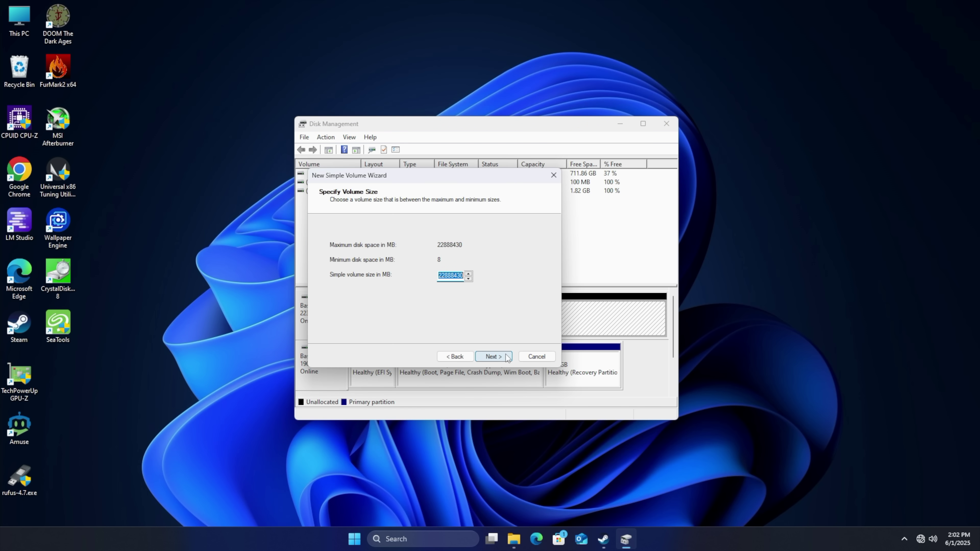
pyautogui.click(501, 357)
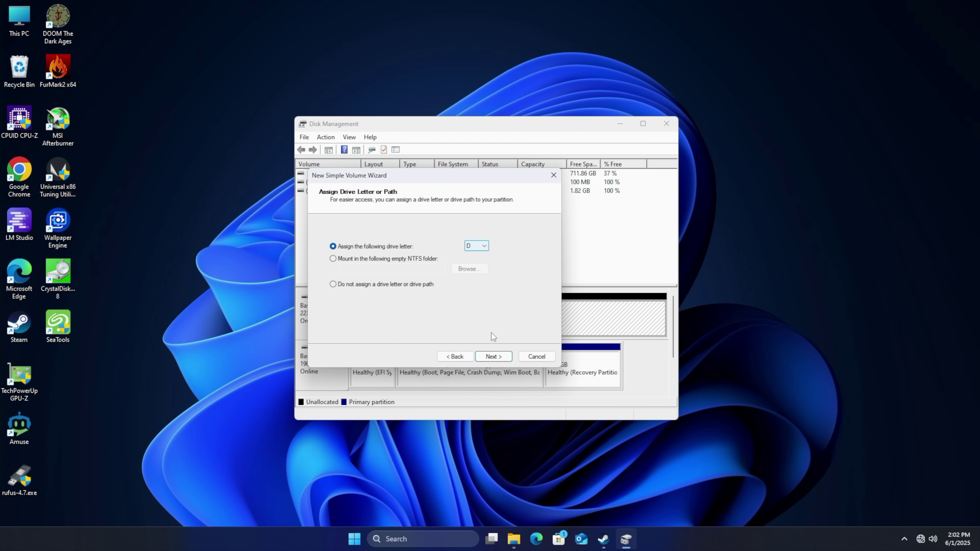
# Assign drive letter D, label the volume 24TB, and quick-format it as NTFS
pyautogui.click(494, 356)
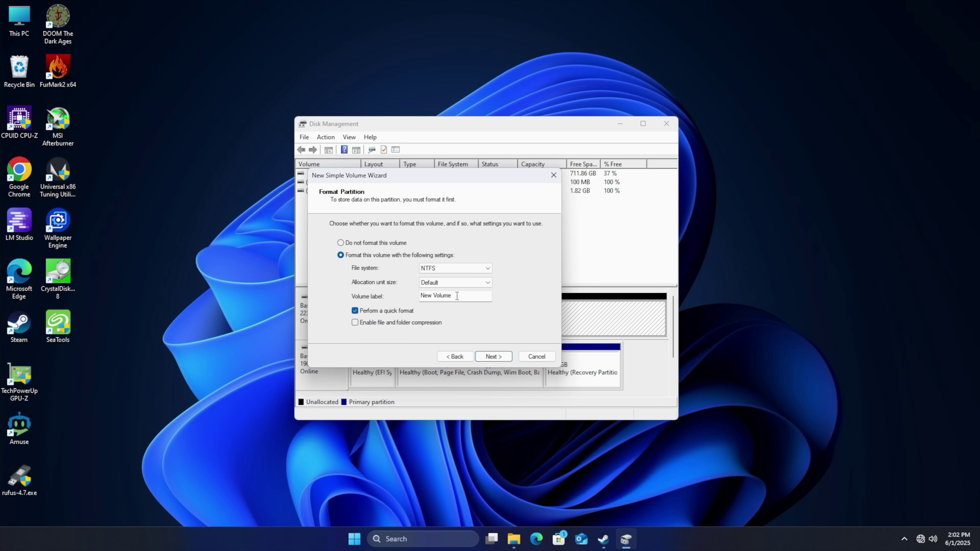
pyautogui.moveTo(457, 296); pyautogui.dragTo(393, 300)
pyautogui.write('24TB')
pyautogui.click(502, 358)
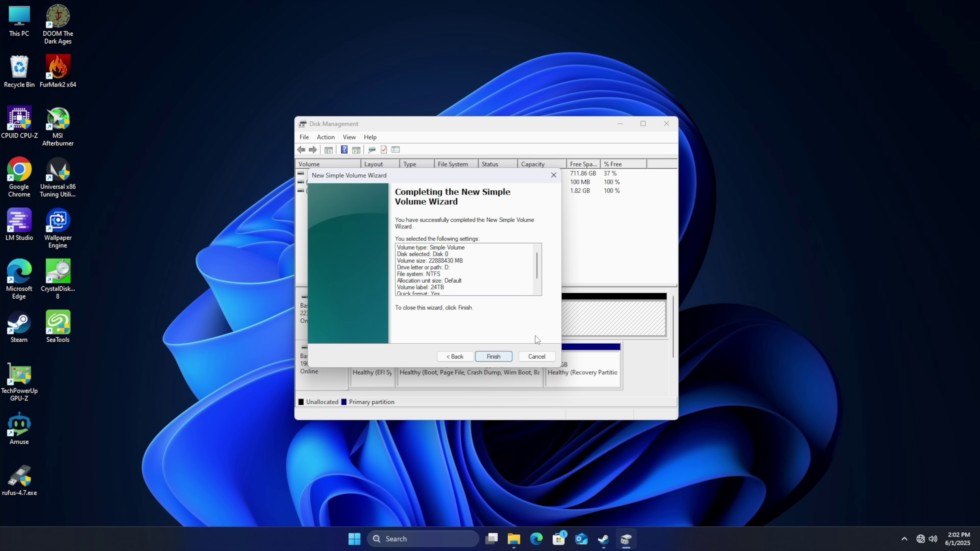
pyautogui.click(496, 356)
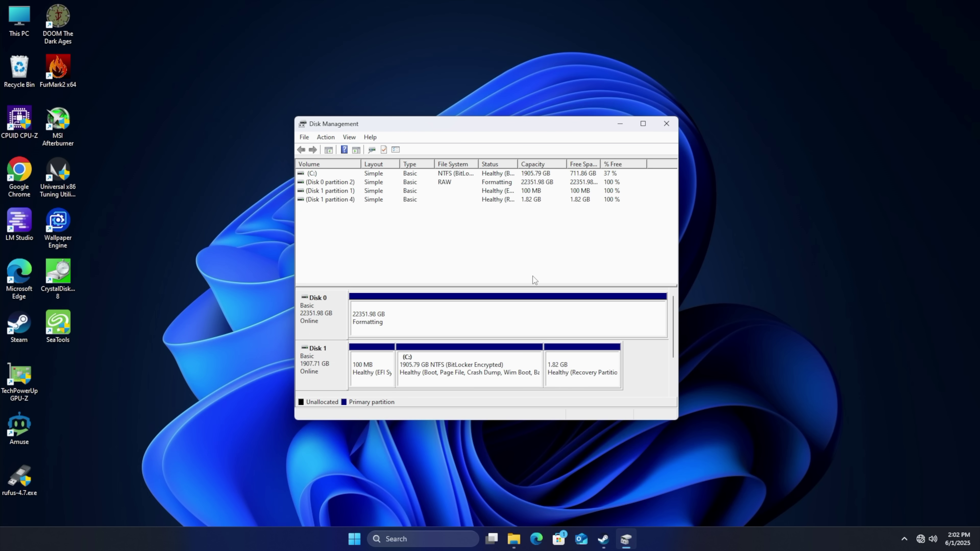
# Verify the empty 24TB (D:) drive shows 21.8 TB free, then launch CrystalDiskMark 8
pyautogui.click(667, 124)
pyautogui.click(525, 539)
pyautogui.click(495, 192)
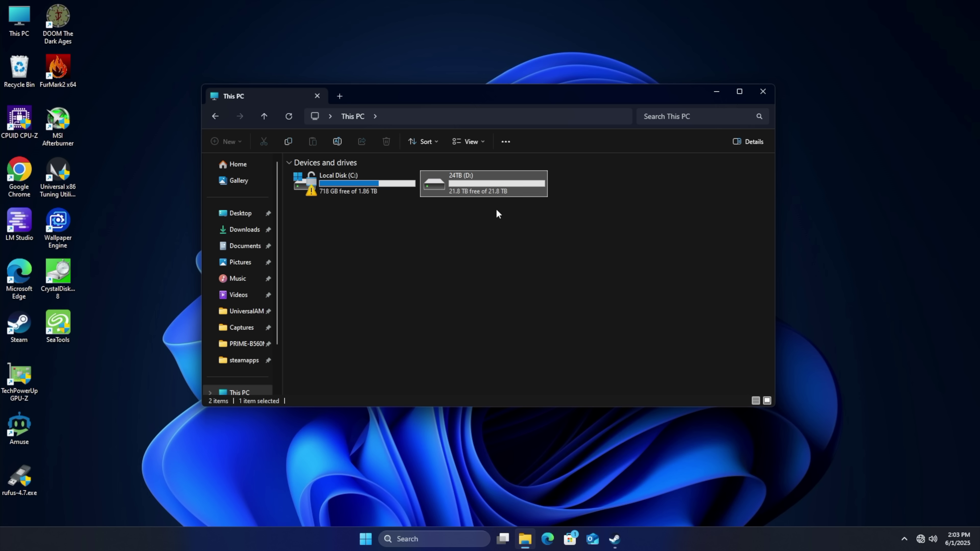
pyautogui.doubleClick(498, 182)
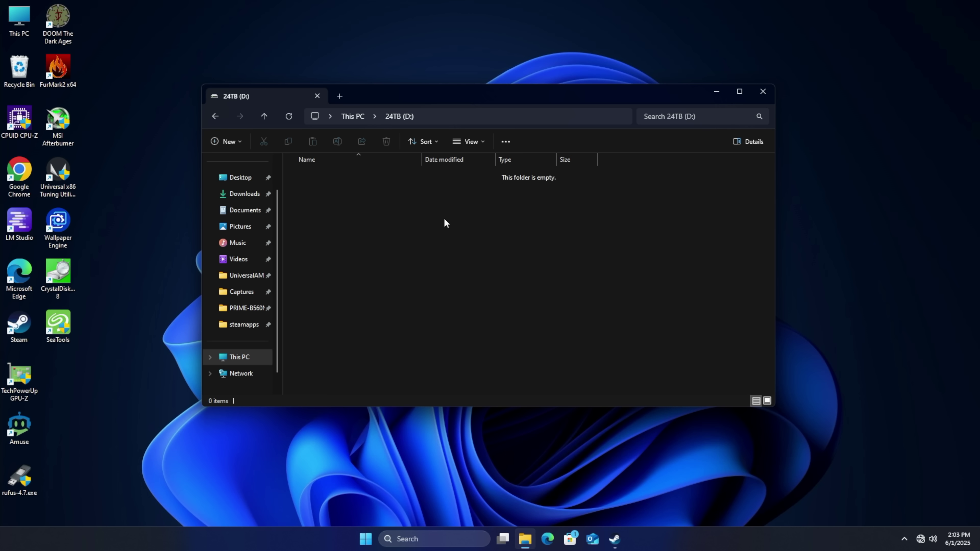
pyautogui.click(715, 93)
pyautogui.doubleClick(58, 274)
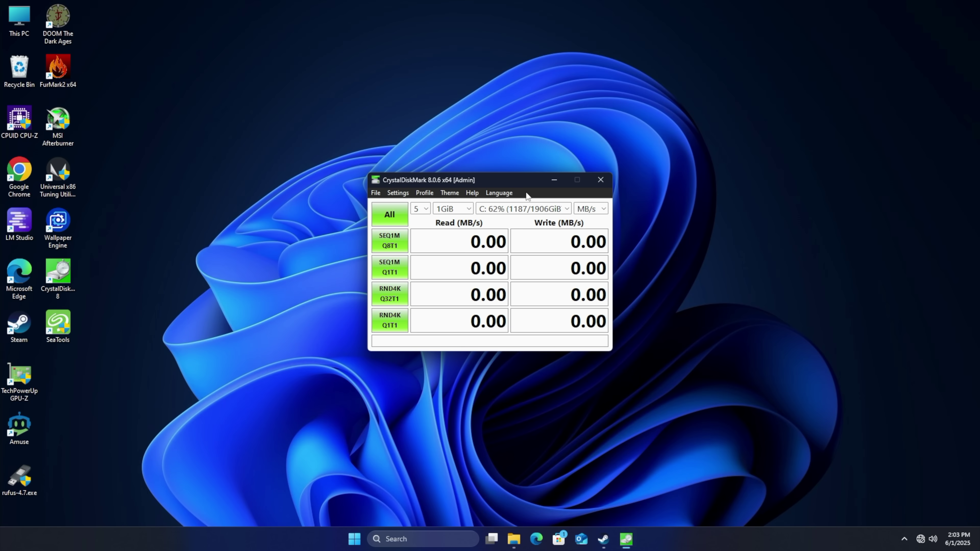
# Run all CrystalDiskMark tests on D: (about 301.85 MB/s read, 296.95 MB/s write)
pyautogui.click(554, 209)
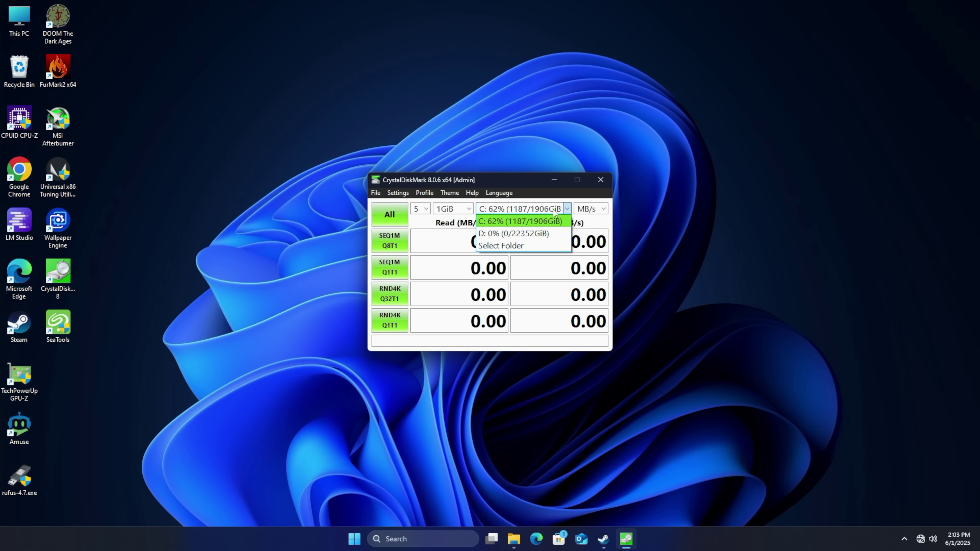
pyautogui.click(536, 233)
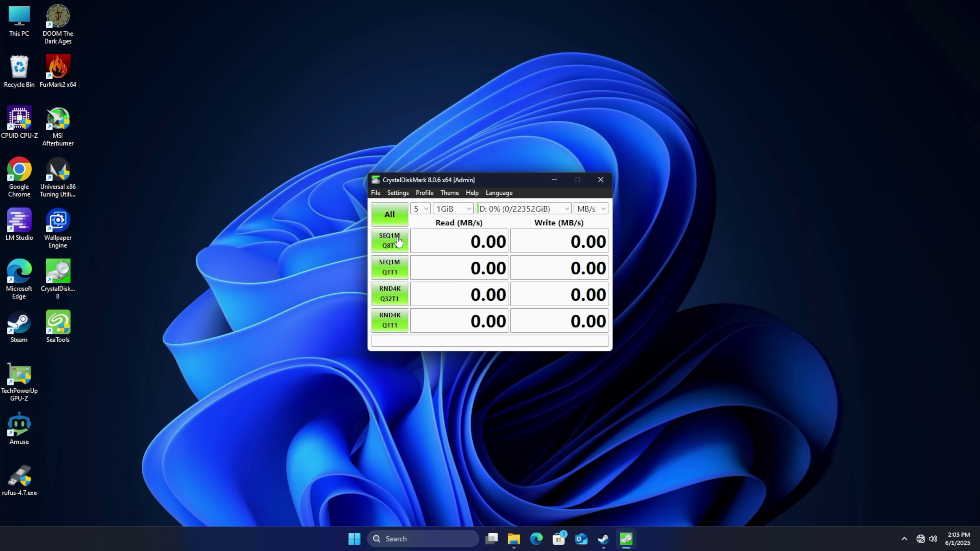
pyautogui.click(391, 215)
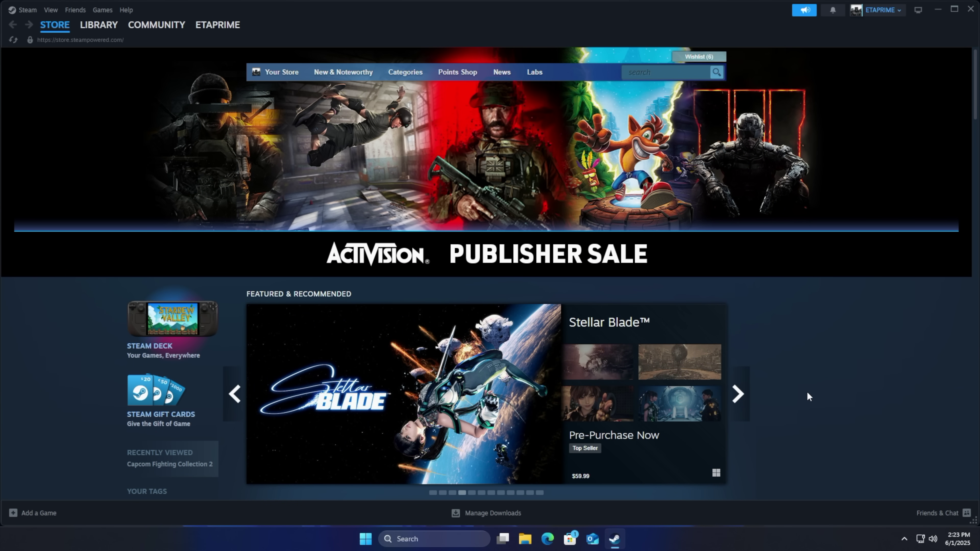
# Add External Drive (D:) as a new Steam library folder in Storage settings
pyautogui.click(20, 13)
pyautogui.click(27, 112)
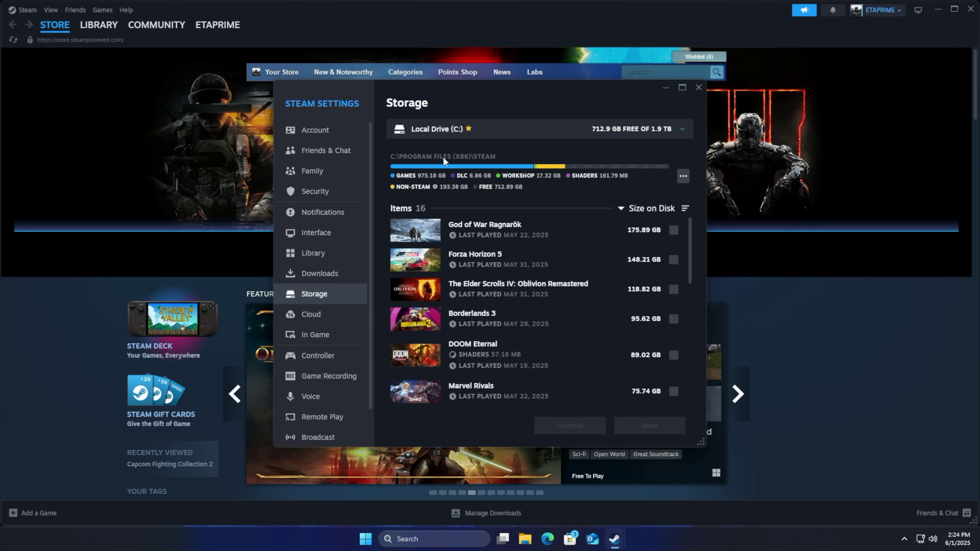
pyautogui.click(536, 135)
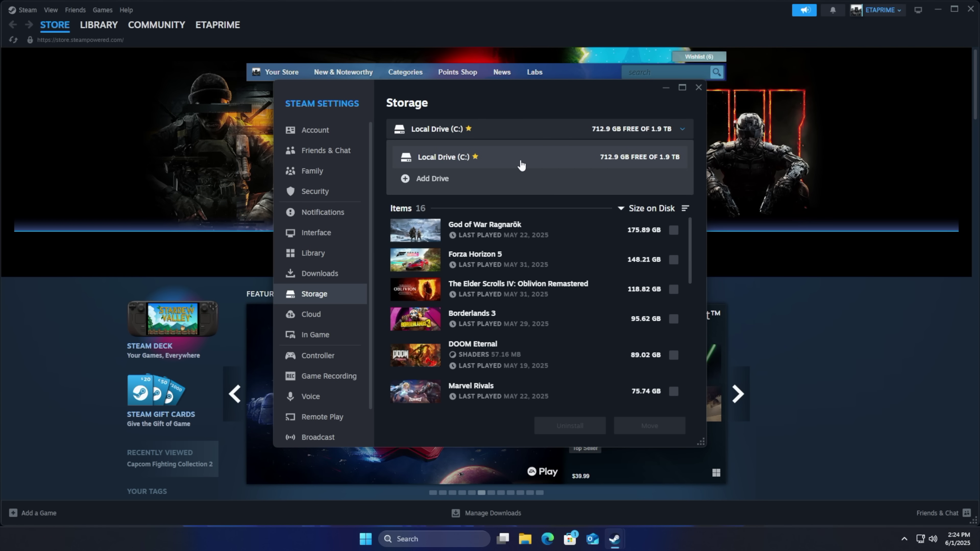
pyautogui.click(491, 180)
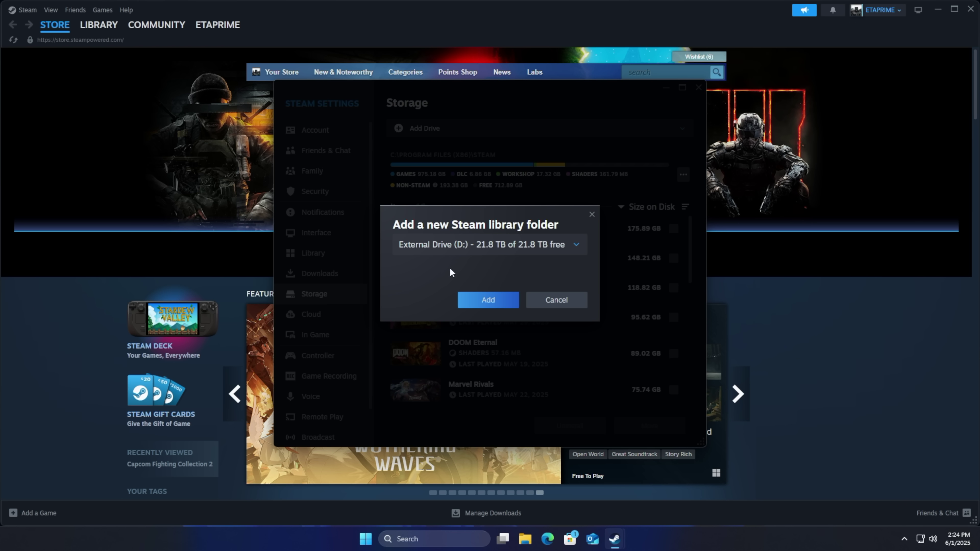
pyautogui.click(427, 246)
pyautogui.click(427, 244)
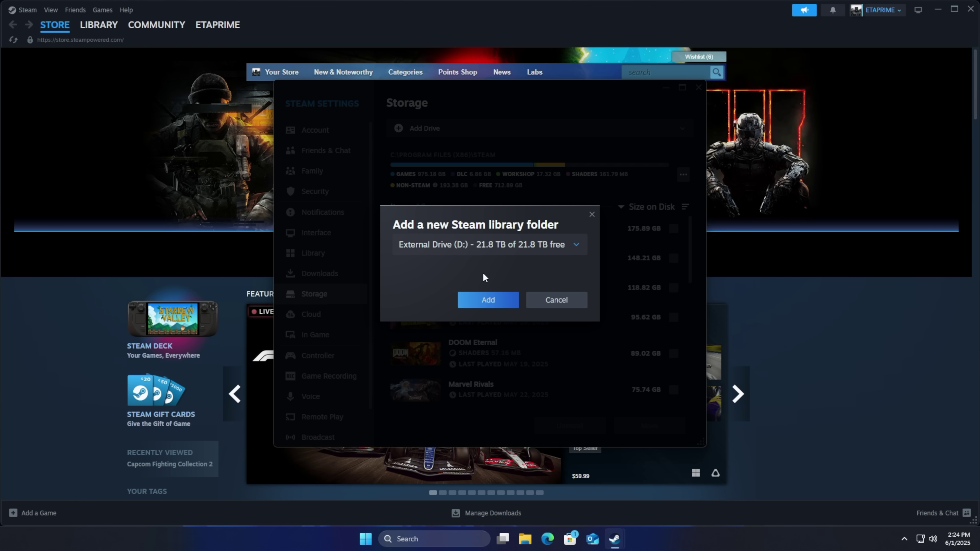
pyautogui.click(483, 246)
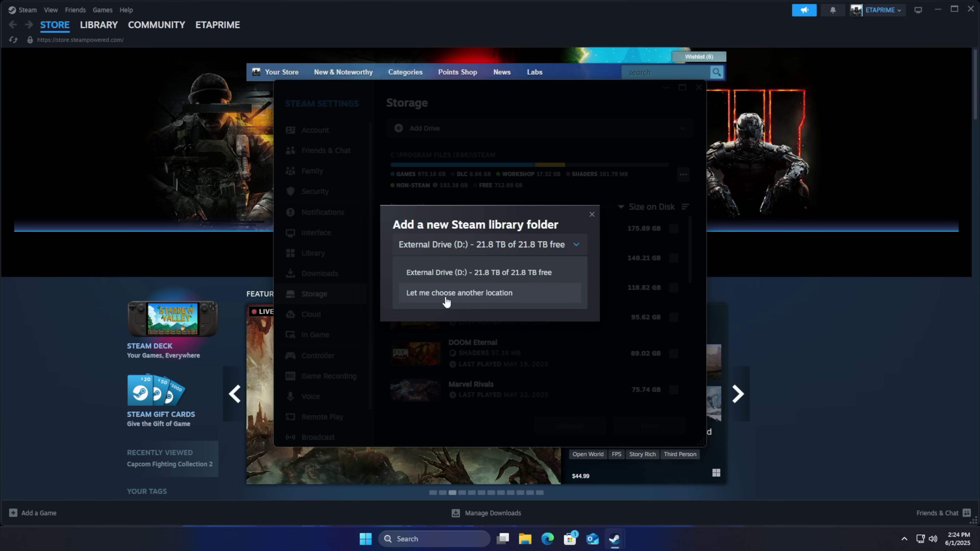
pyautogui.click(387, 252)
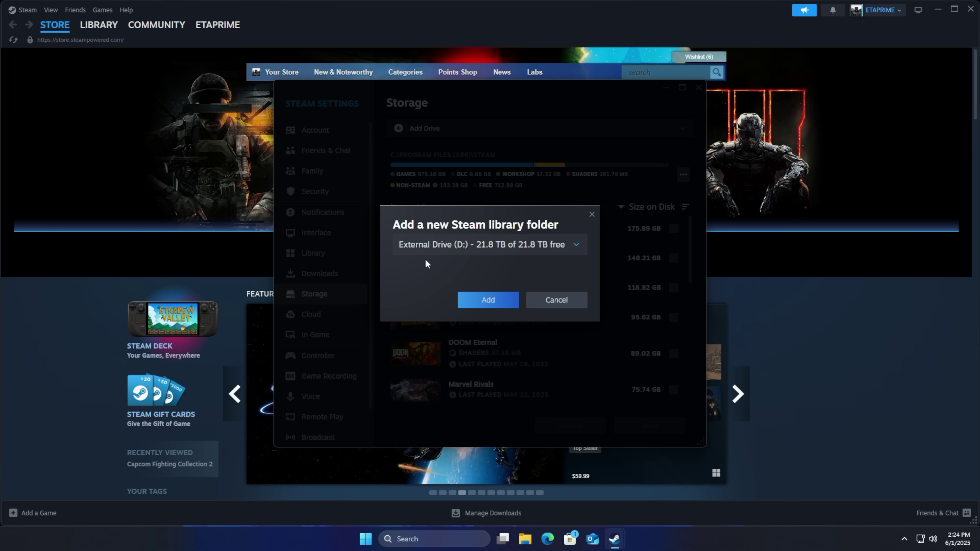
pyautogui.click(493, 303)
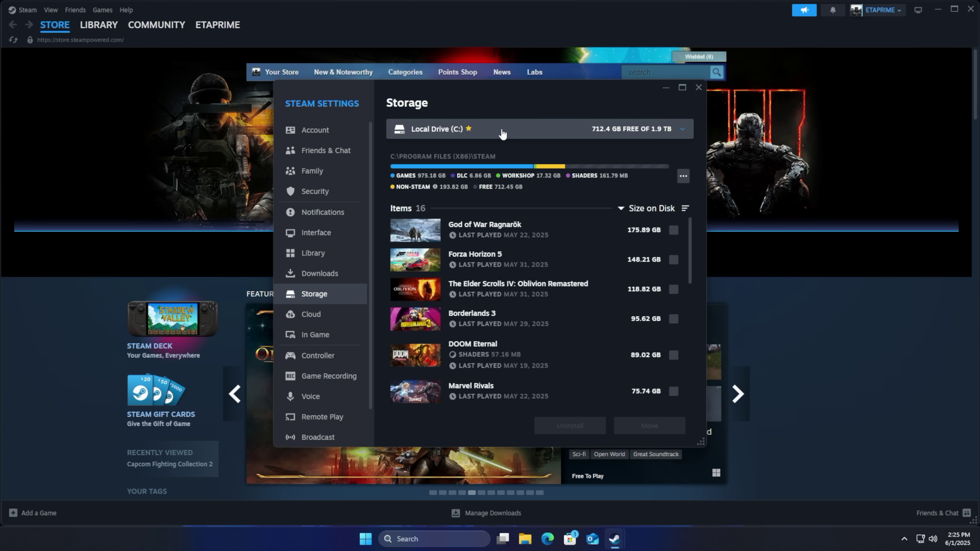
# Make the 24TB (D:) library Steam's default library
pyautogui.click(491, 131)
pyautogui.click(448, 180)
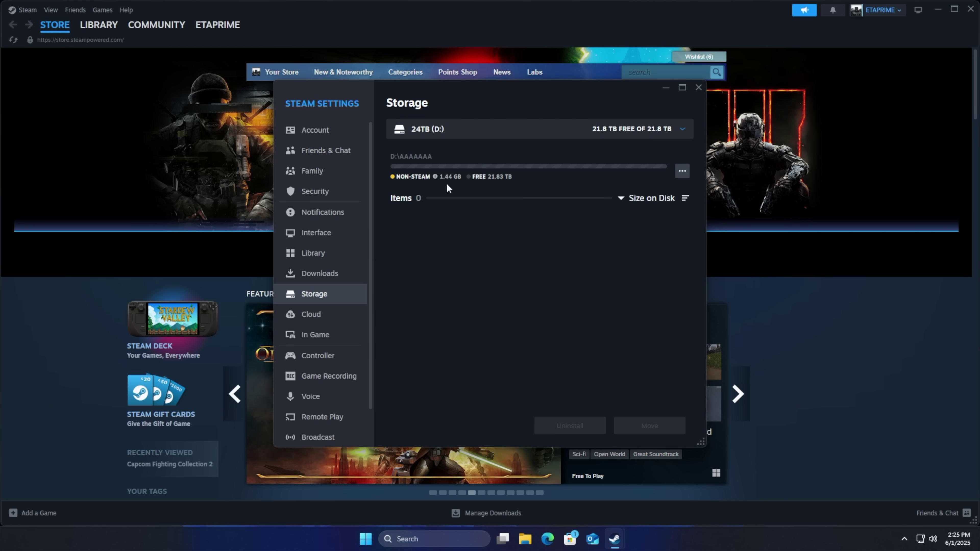
pyautogui.click(682, 172)
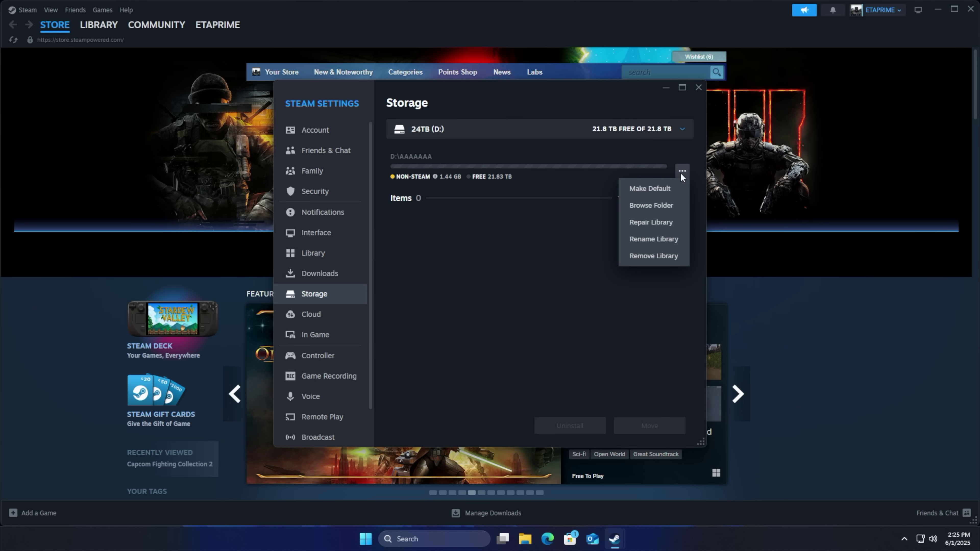
pyautogui.click(651, 189)
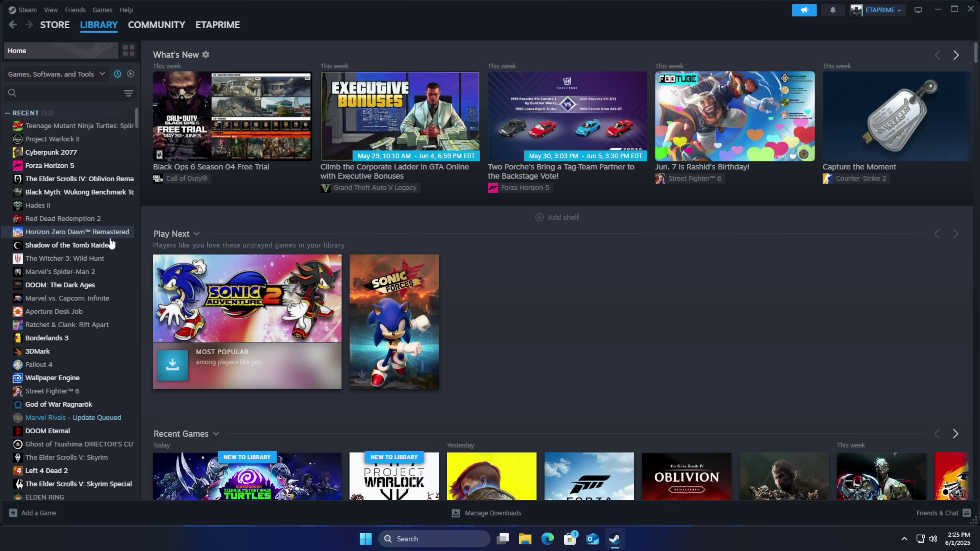
# Check that Horizon Zero Dawn Remastered's Install To location defaults to 24TB (D:)
pyautogui.click(109, 234)
pyautogui.click(210, 222)
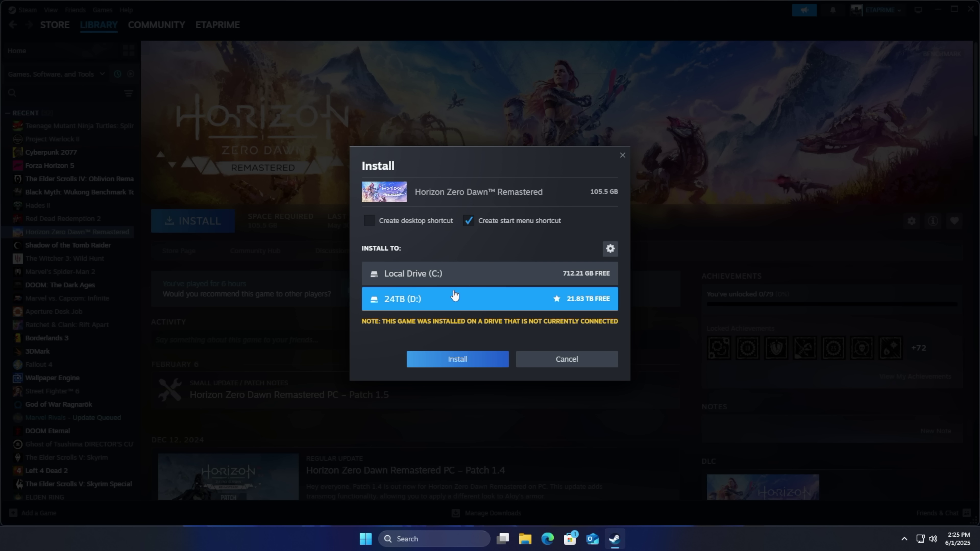
pyautogui.click(491, 283)
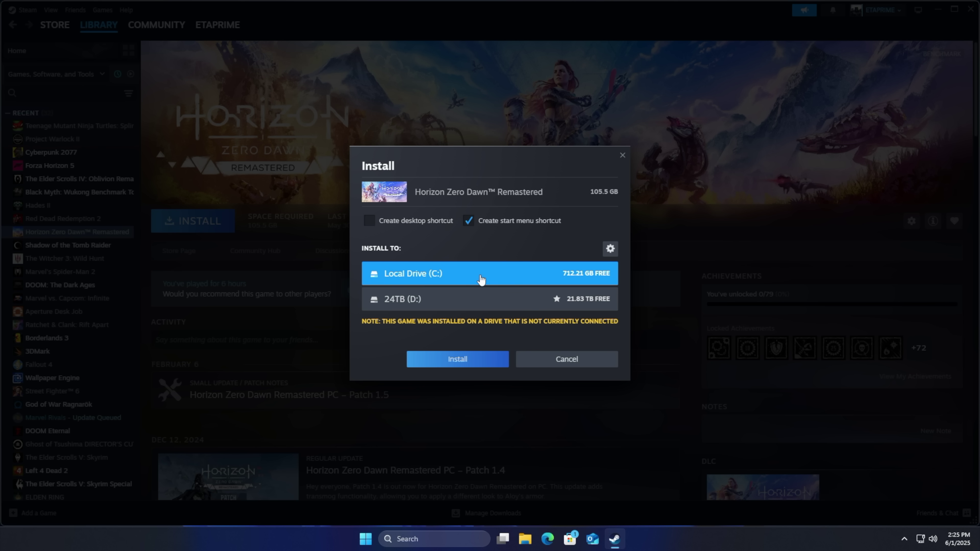
pyautogui.click(485, 303)
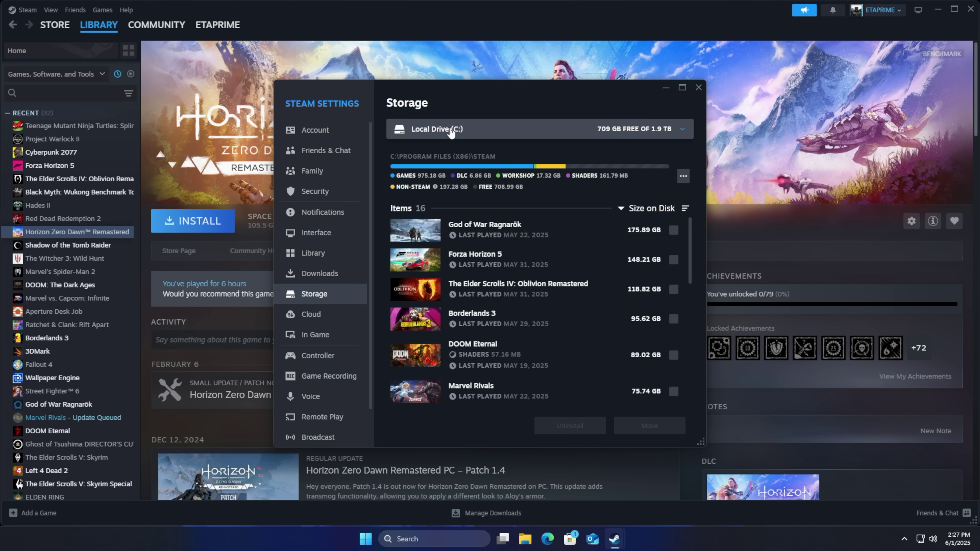
# In the Local Drive (C:) storage list, select Shadow of the Tomb Raider and move it to 24TB (D:)
pyautogui.click(485, 133)
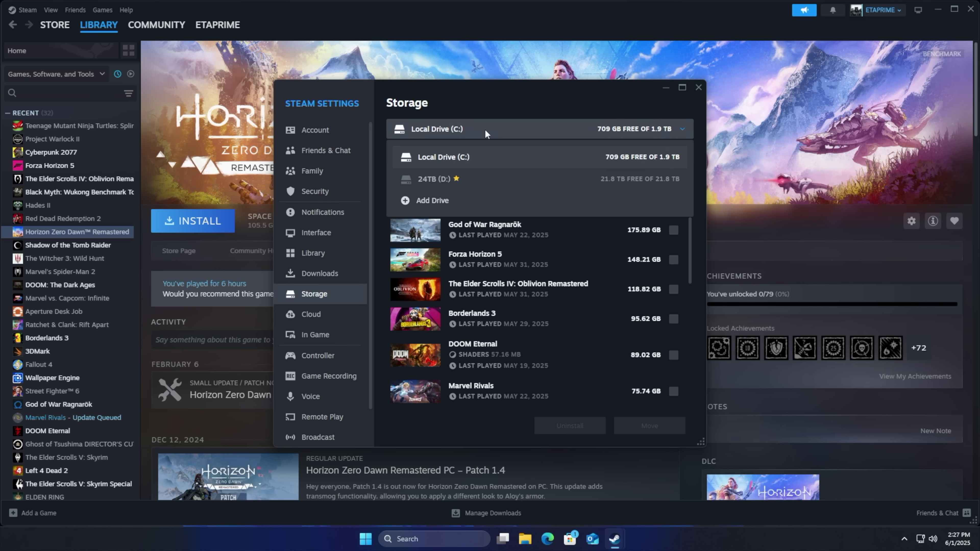
pyautogui.click(485, 128)
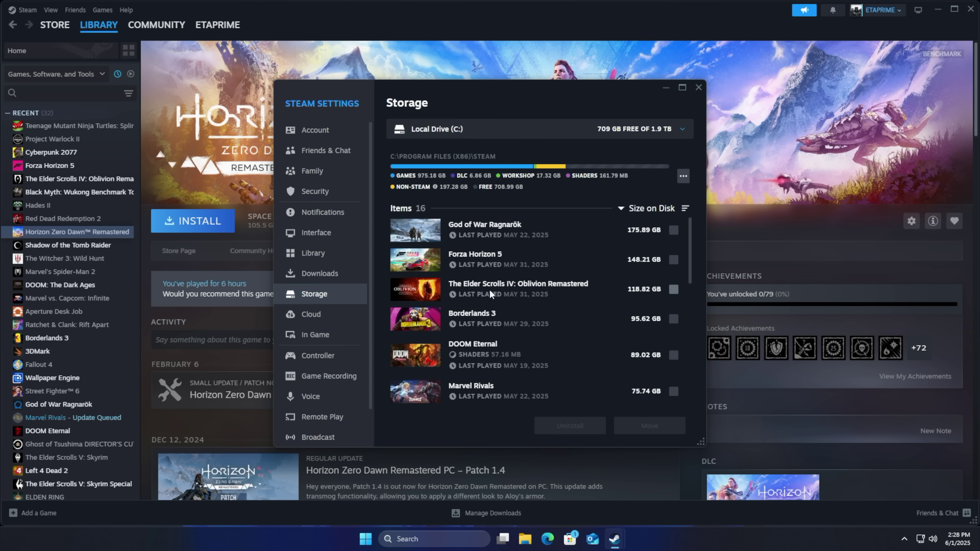
pyautogui.scroll(-8, 485, 327)
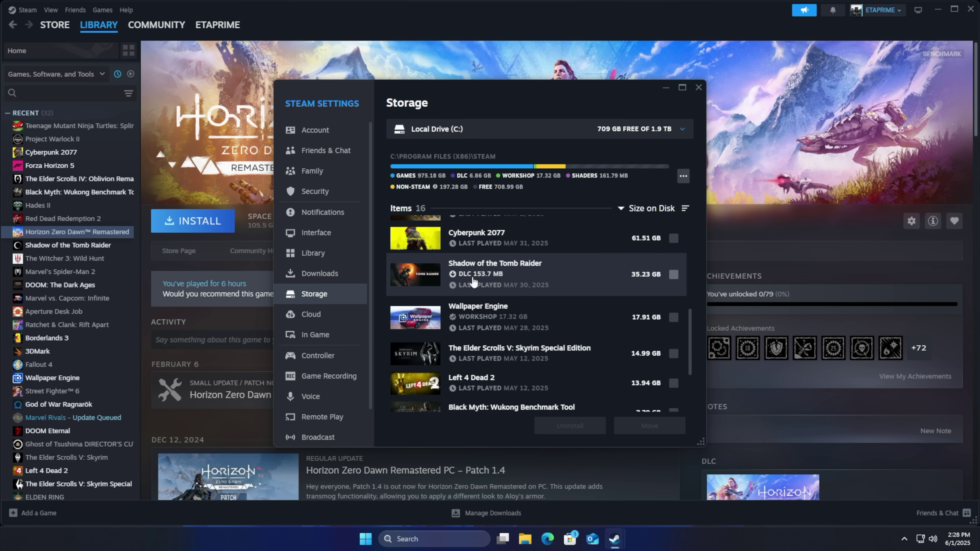
pyautogui.click(673, 275)
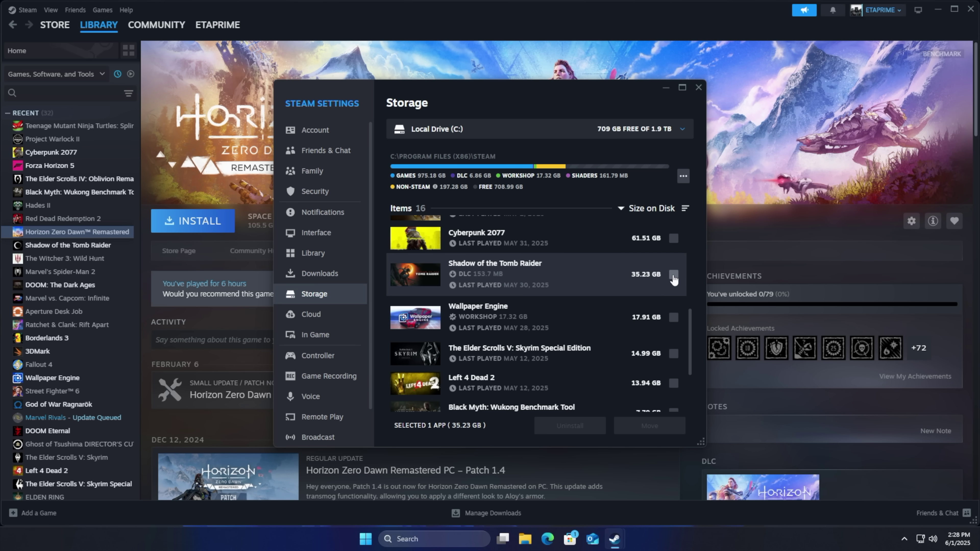
pyautogui.click(650, 426)
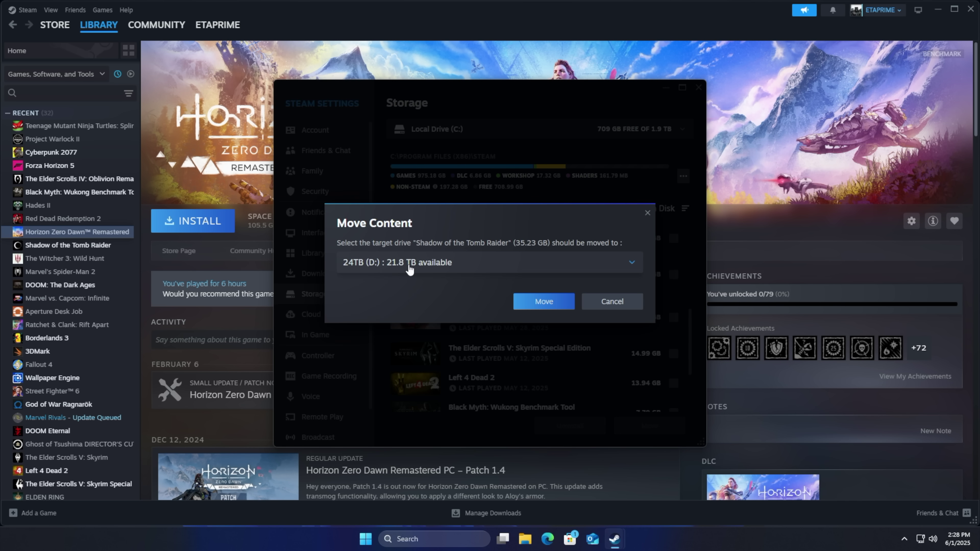
pyautogui.click(542, 305)
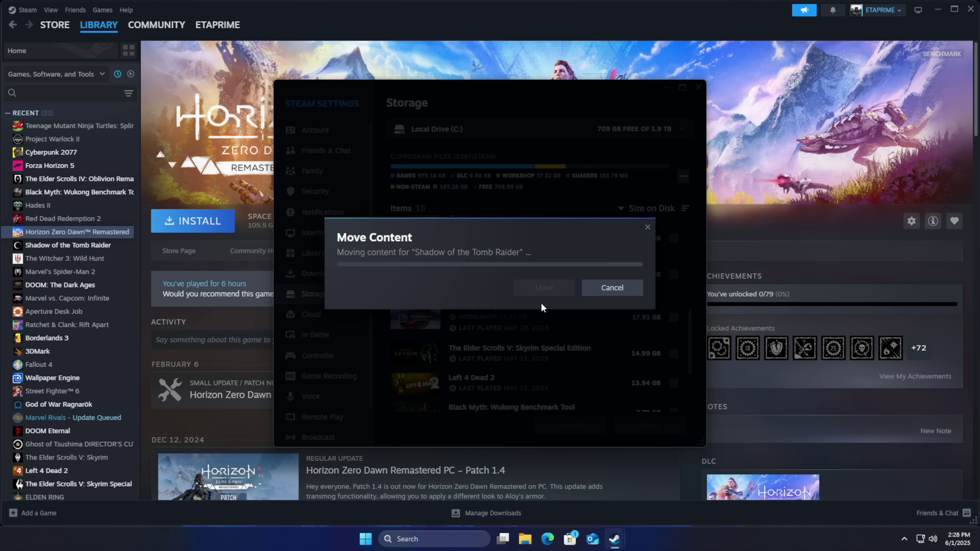